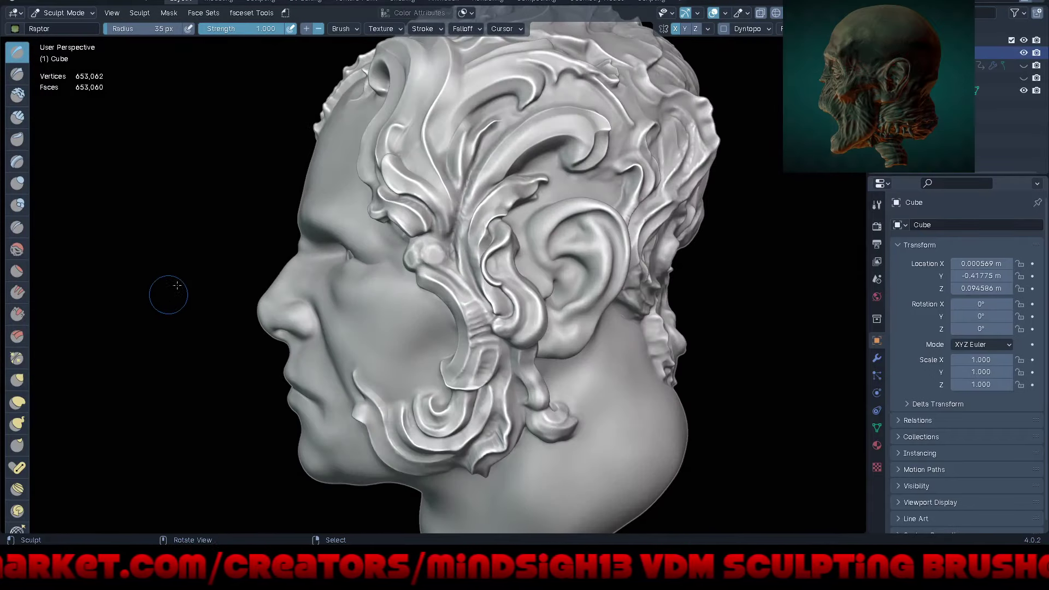
# Orbit around the head and show the Raptor VDM brush settings (35 px, 1.000 strength) in the sidebar
pyautogui.scroll(-3, 177, 285)
pyautogui.moveTo(230, 277)
pyautogui.mouseDown(button='middle')
pyautogui.moveTo(417, 289)
pyautogui.moveTo(305, 293)
pyautogui.moveTo(389, 311)
pyautogui.mouseUp(button='middle')
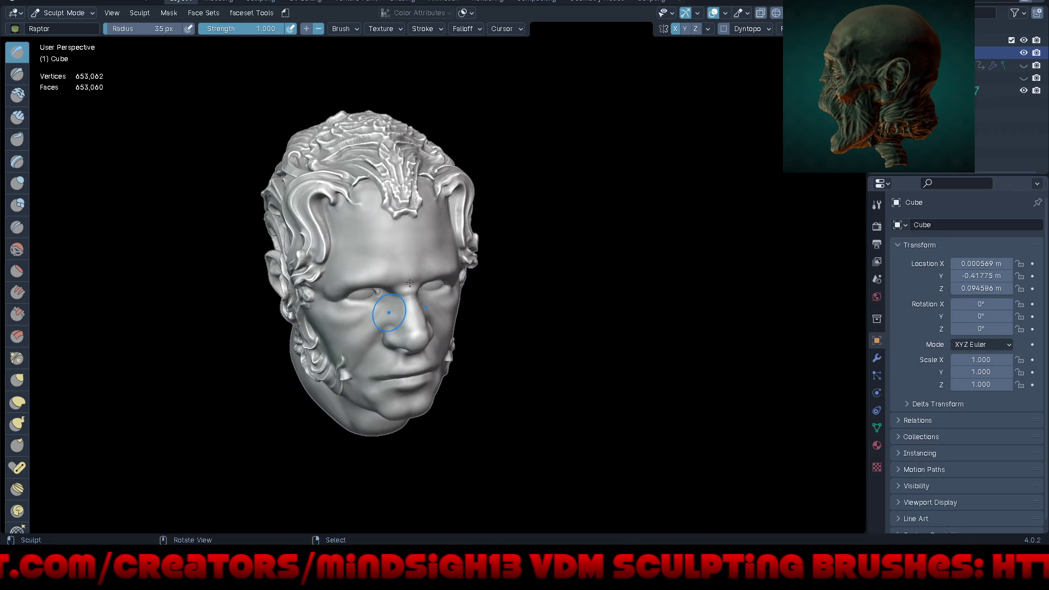
pyautogui.moveTo(389, 311); pyautogui.dragTo(465, 262, button='middle')
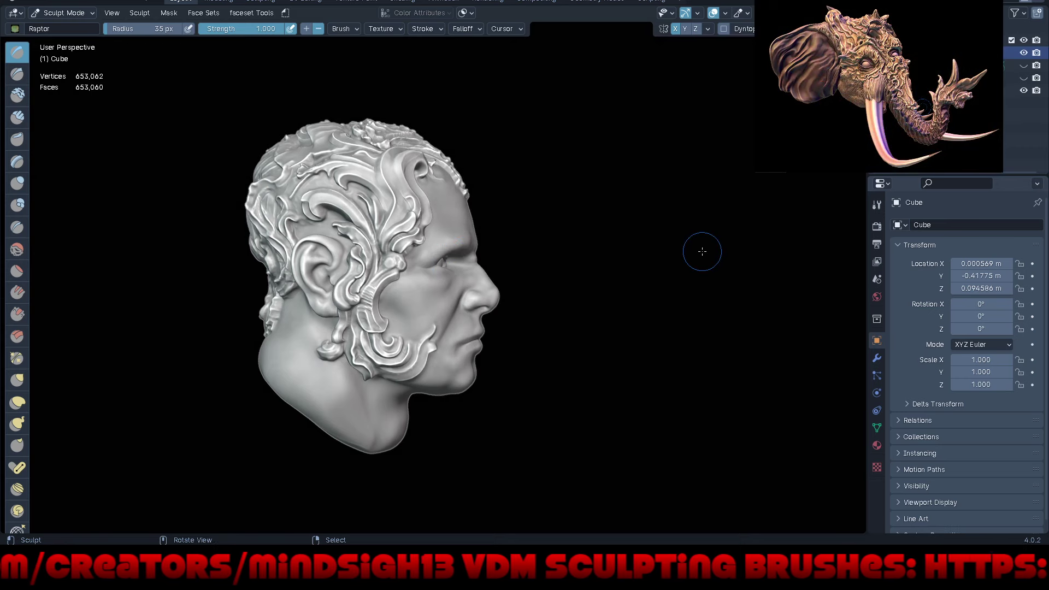
pyautogui.press('n')
pyautogui.hotkey('ctrl', 'Tab')
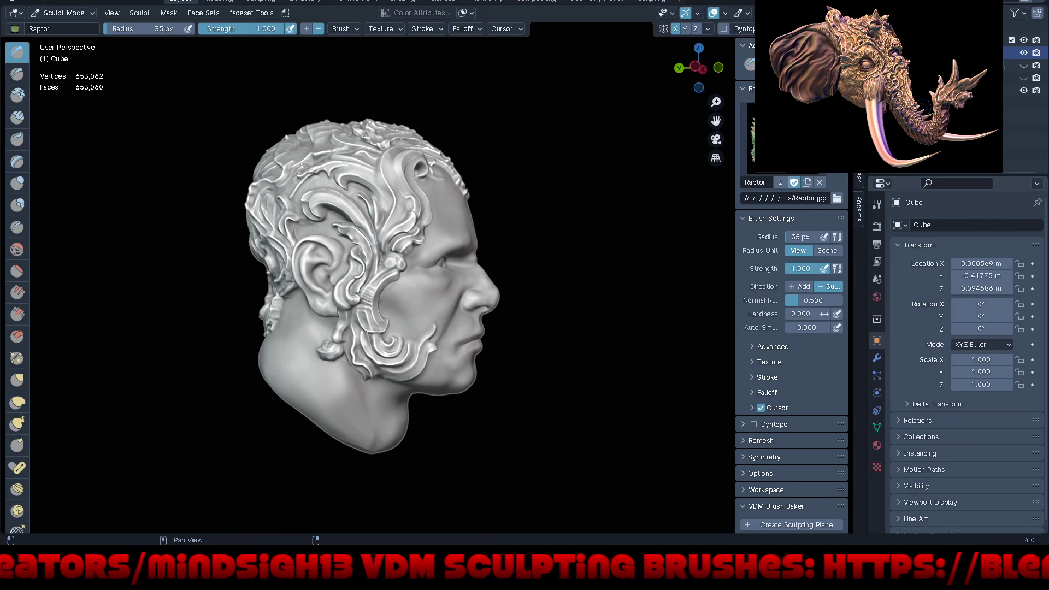
# Open the brush preview grid and scroll through the VDM stamp brushes
pyautogui.click(778, 137)
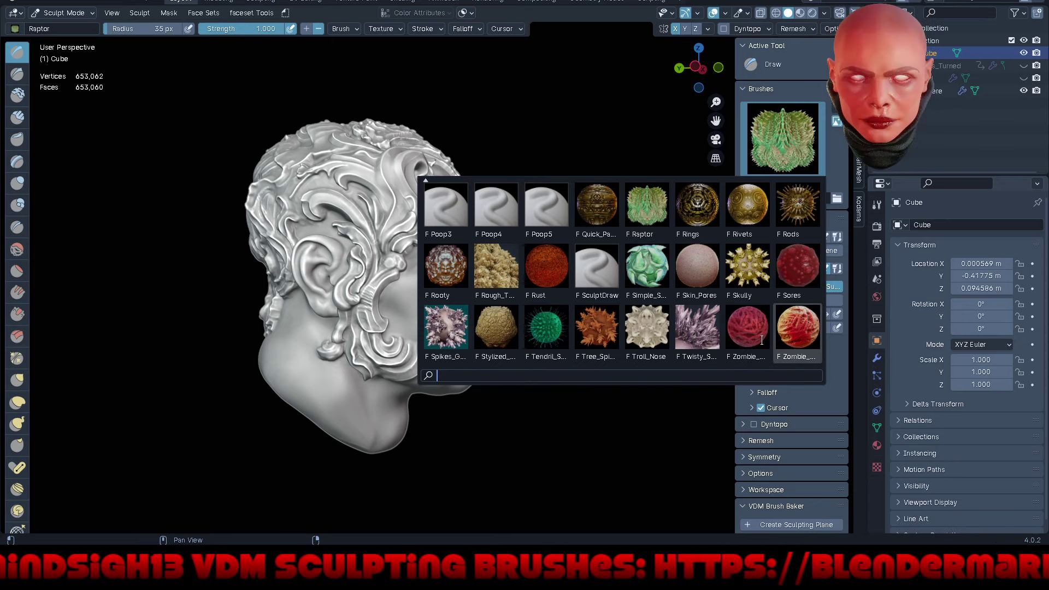
pyautogui.scroll(1, 762, 336)
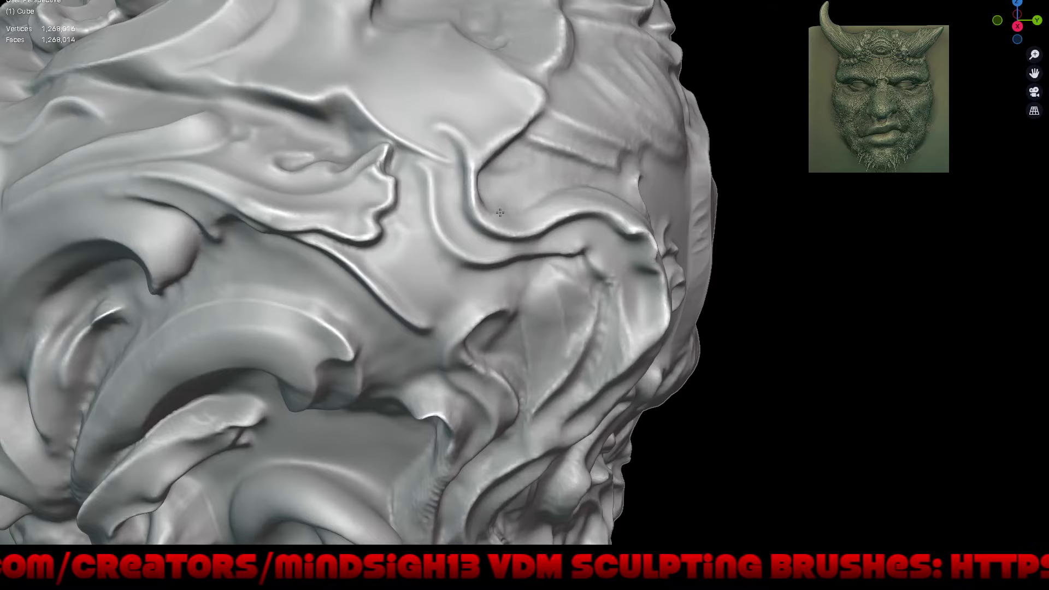
# Orbit to the rear of the head and stamp flowing VDM hair detail onto it
pyautogui.scroll(-5, 480, 234)
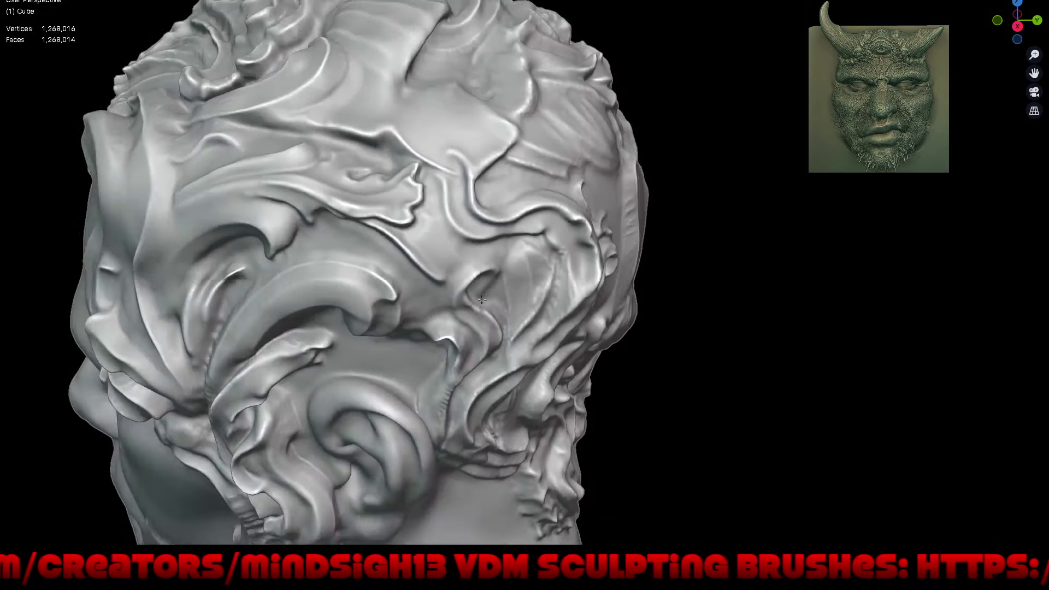
pyautogui.scroll(-1, 554, 352)
pyautogui.moveTo(554, 352); pyautogui.dragTo(542, 241, button='middle')
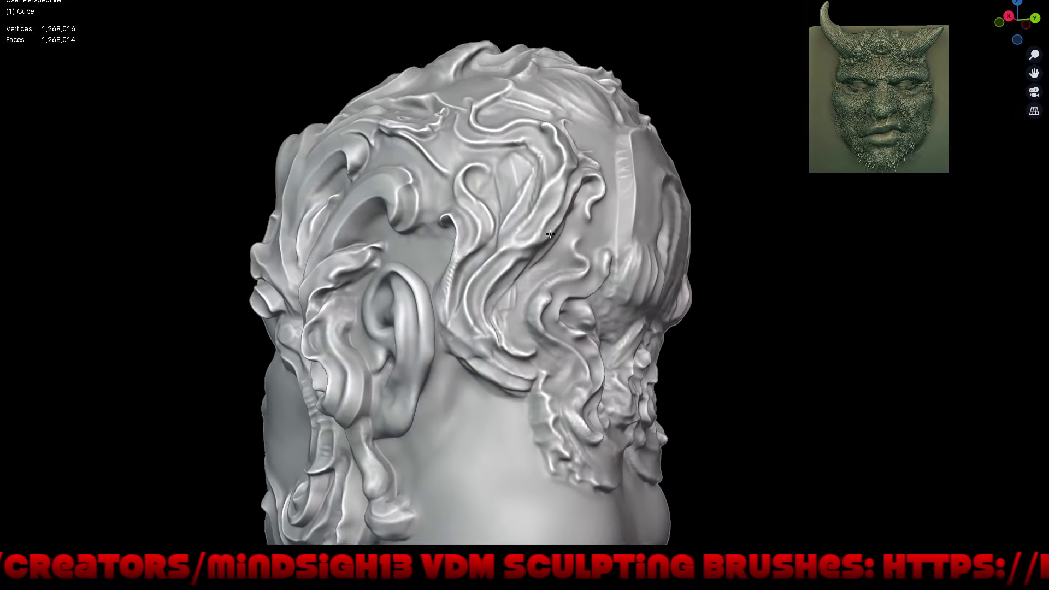
pyautogui.scroll(3, 542, 241)
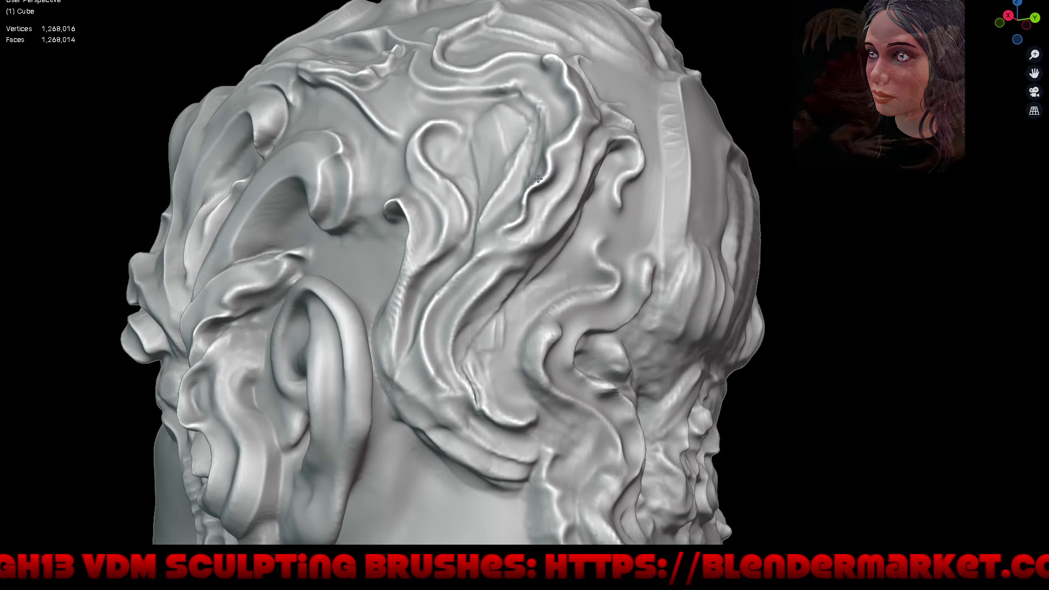
pyautogui.click(551, 166)
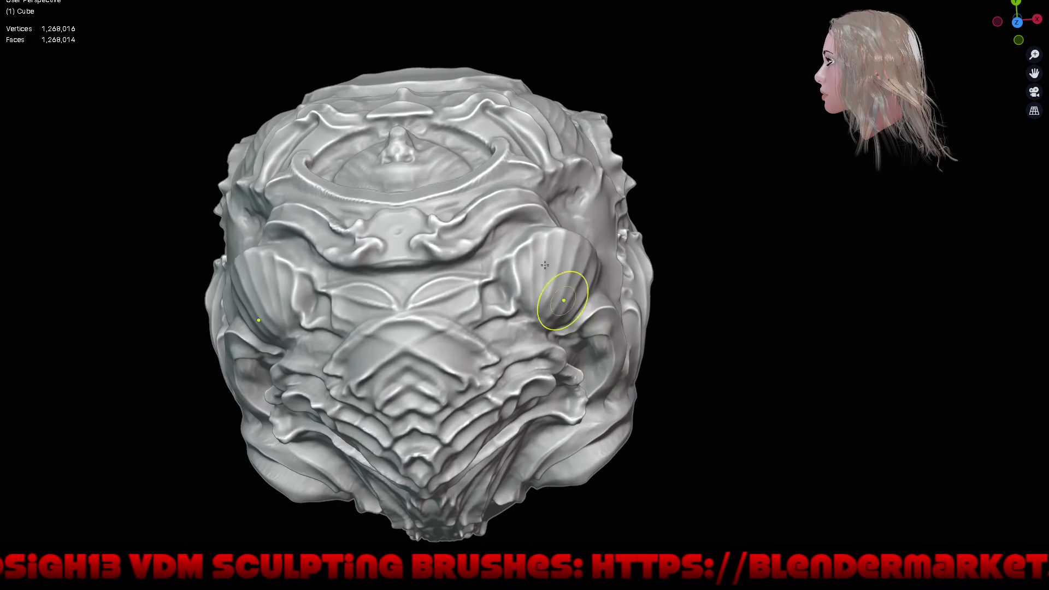
pyautogui.scroll(3, 519, 241)
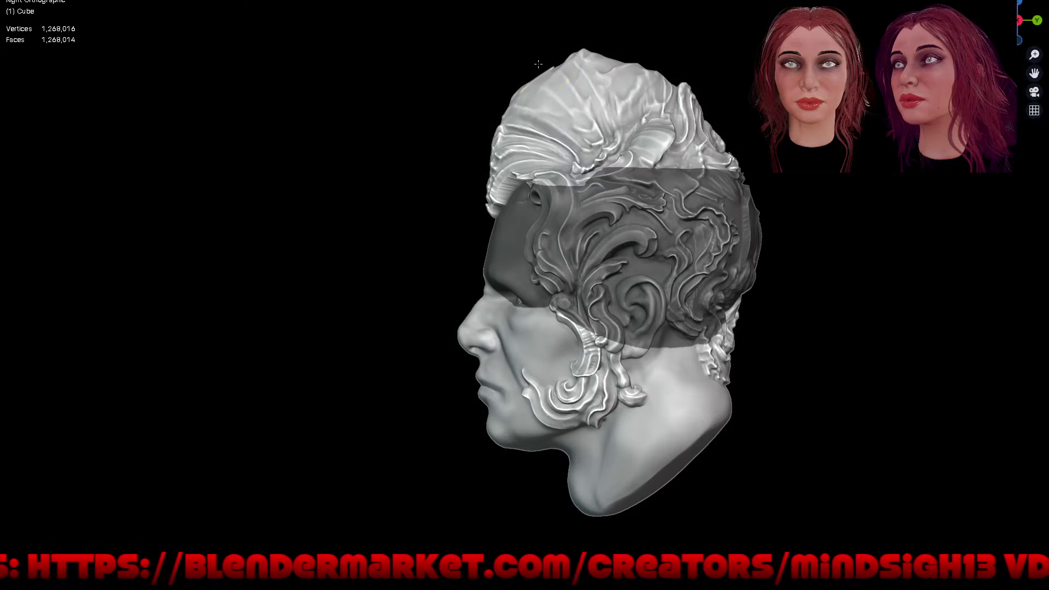
# Orbit to a front view and add the ornate VDM crest above the forehead
pyautogui.moveTo(445, 188)
pyautogui.mouseDown(button='middle')
pyautogui.moveTo(779, 224)
pyautogui.moveTo(773, 234)
pyautogui.moveTo(834, 254)
pyautogui.mouseUp(button='middle')
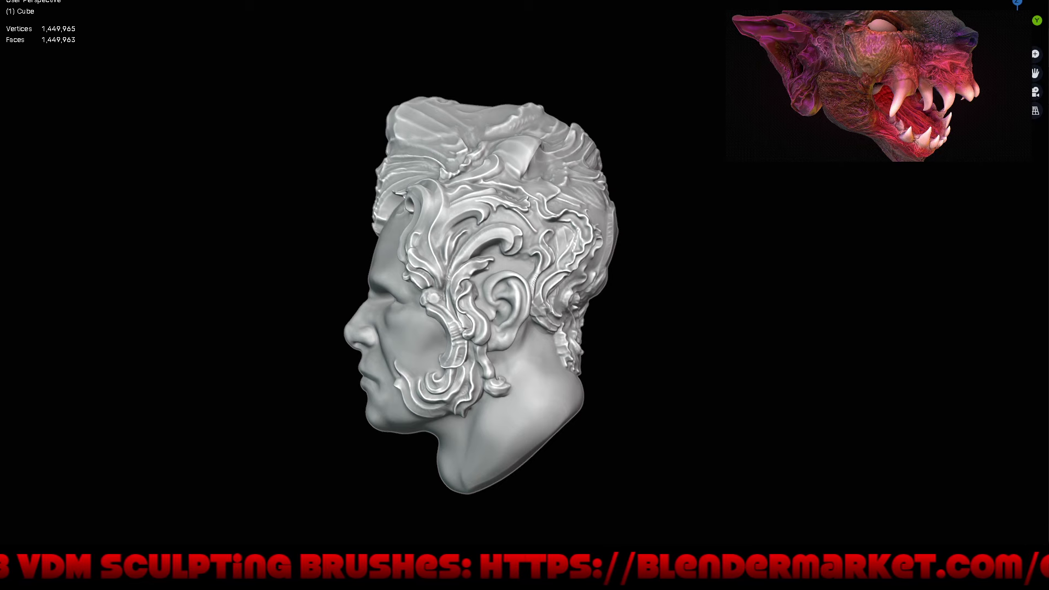
pyautogui.moveTo(652, 284)
pyautogui.mouseDown(button='middle')
pyautogui.moveTo(705, 251)
pyautogui.moveTo(575, 226)
pyautogui.moveTo(552, 180)
pyautogui.mouseUp(button='middle')
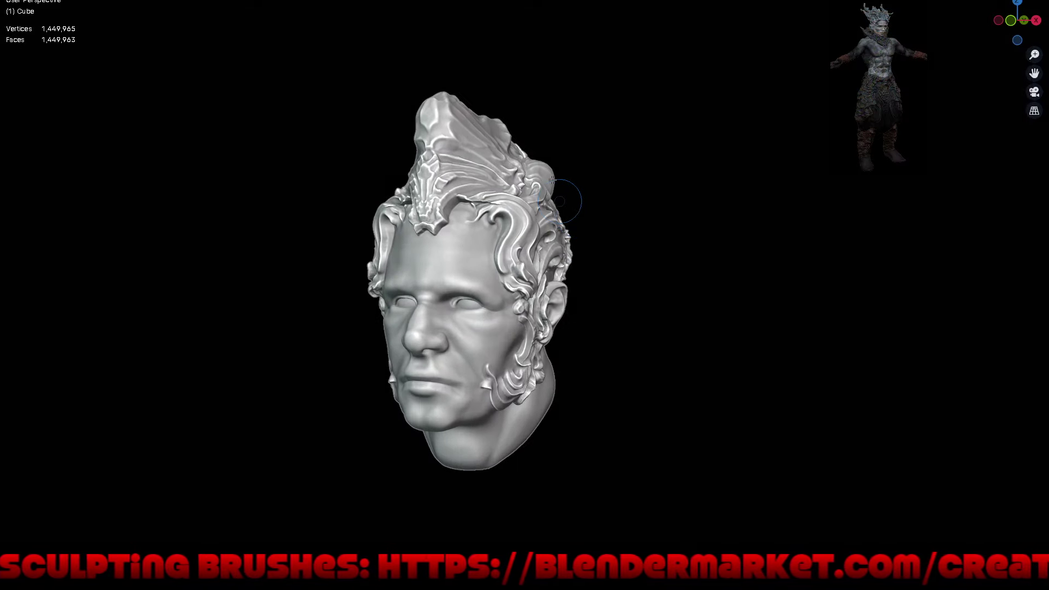
# Enlarge the brush and soften the crest's spiky tip into curling, wave-like hair forms
pyautogui.press('f')
pyautogui.click(593, 130)
pyautogui.moveTo(458, 103); pyautogui.dragTo(451, 138)
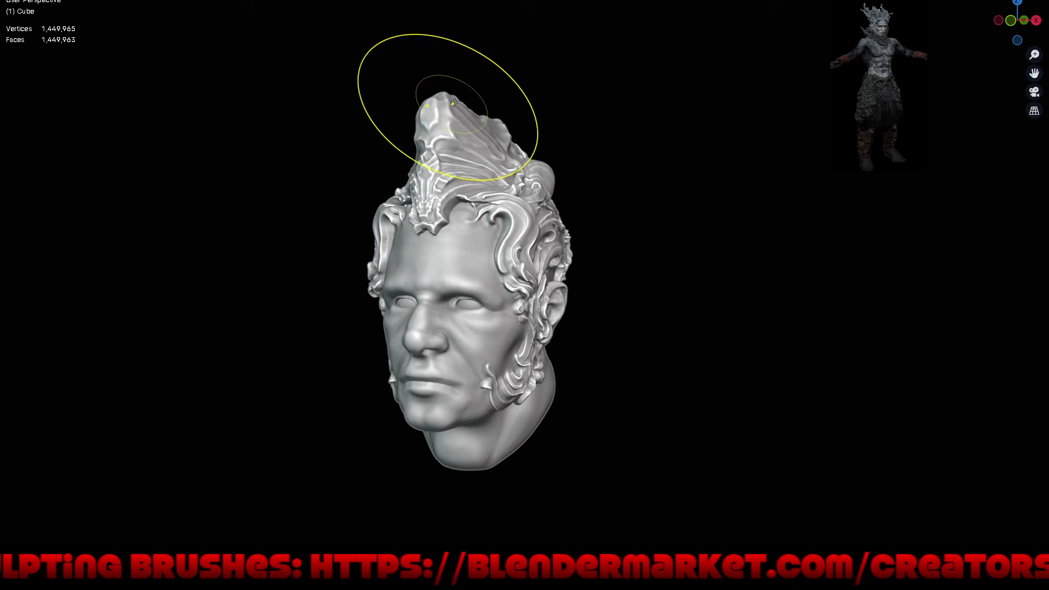
pyautogui.moveTo(451, 135); pyautogui.dragTo(437, 131)
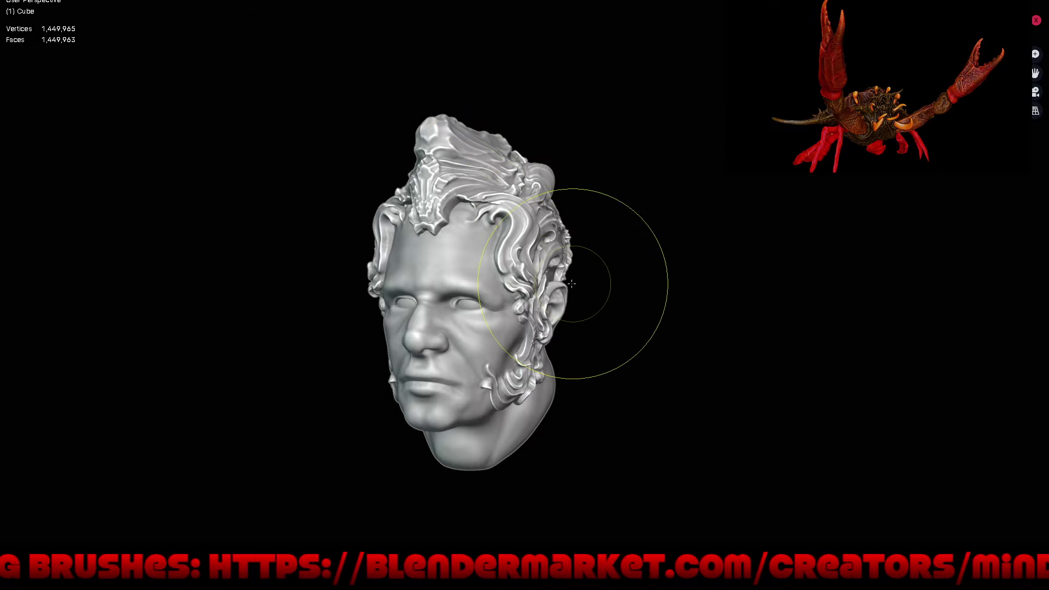
pyautogui.press('KP_3')
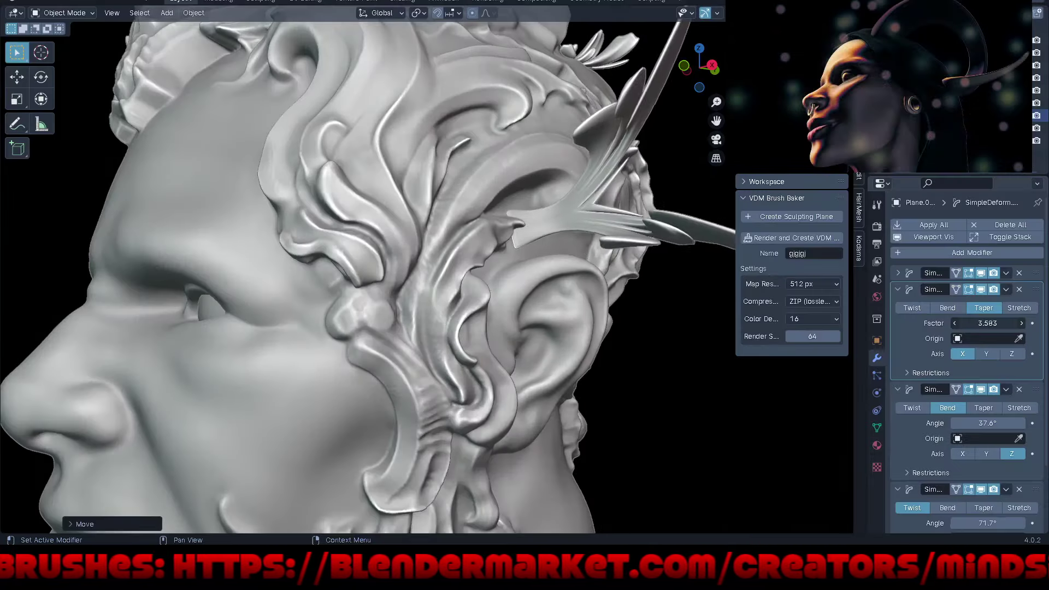
# Lower the spike plane's taper factor to 3.183 and orbit to a front view of the head
pyautogui.moveTo(988, 323); pyautogui.dragTo(559, 175)
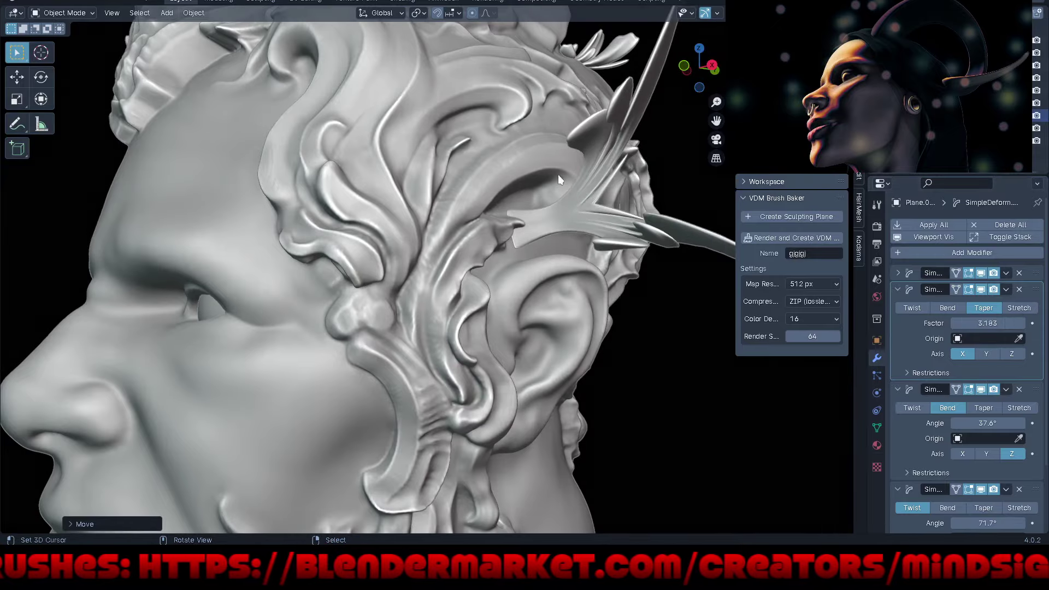
pyautogui.scroll(-5, 559, 175)
pyautogui.moveTo(559, 175); pyautogui.dragTo(603, 214, button='middle')
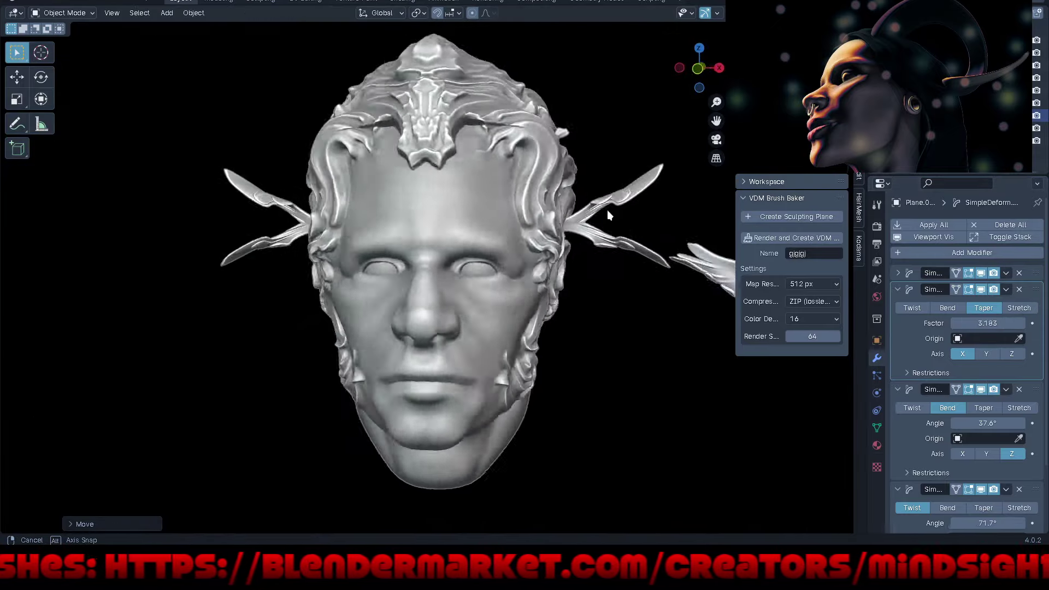
pyautogui.moveTo(603, 214); pyautogui.dragTo(598, 180, button='middle')
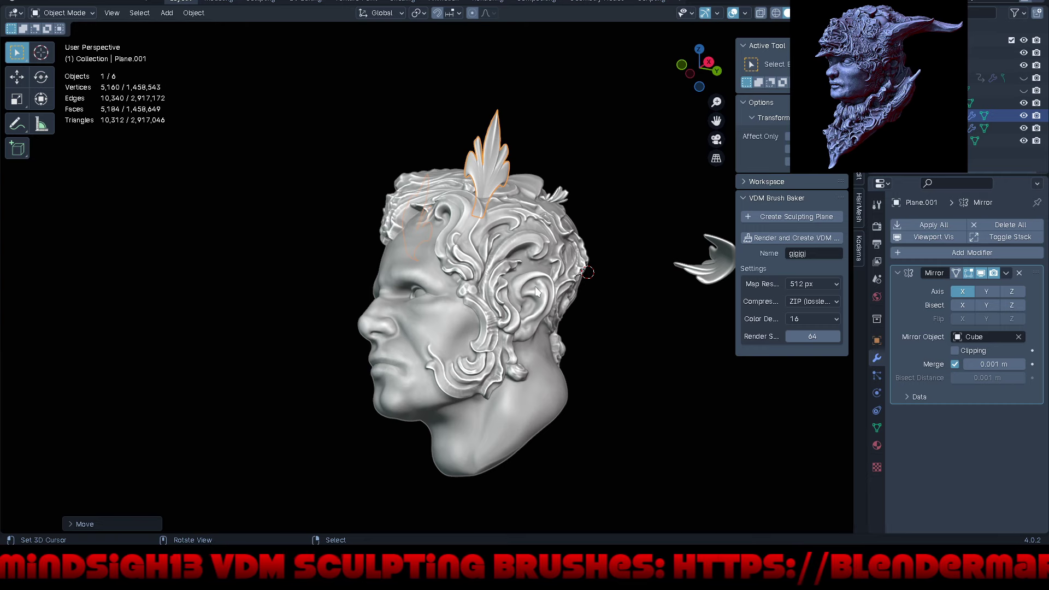
pyautogui.click(664, 414)
pyautogui.press('KP_3')
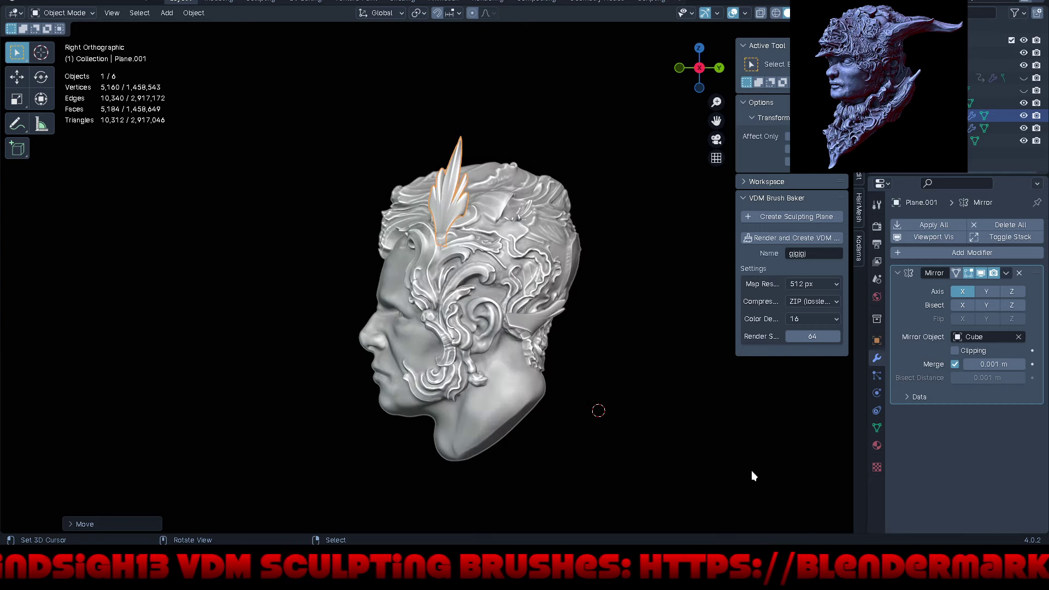
# Box-select and delete the loose leaf pieces beside the head, then select the crest ornament
pyautogui.moveTo(545, 303); pyautogui.dragTo(574, 270, button='middle')
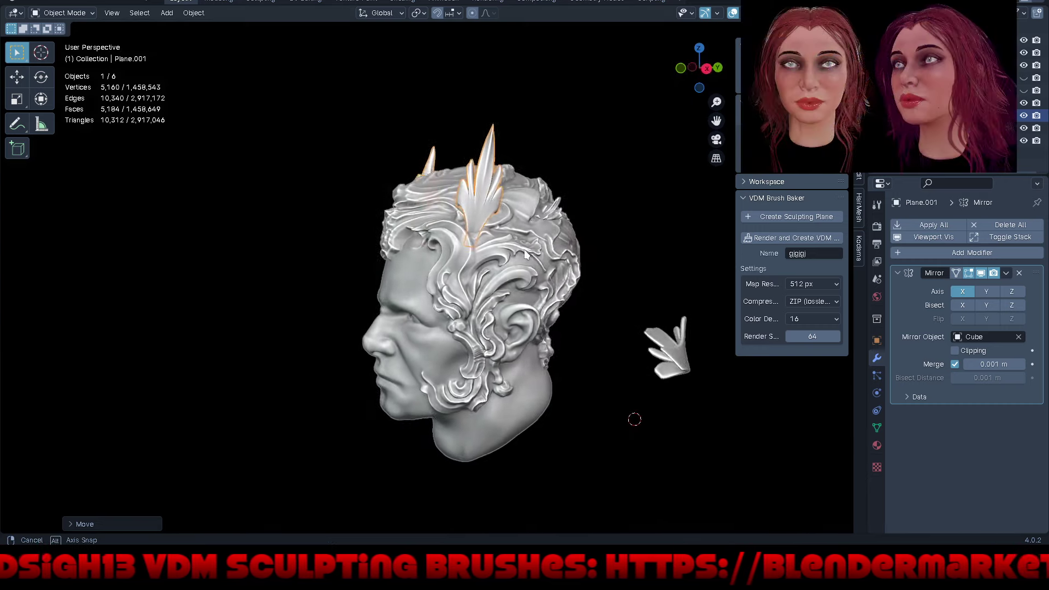
pyautogui.keyDown('shift'); pyautogui.moveTo(660, 306); pyautogui.dragTo(524, 283, button='middle'); pyautogui.keyUp('shift')
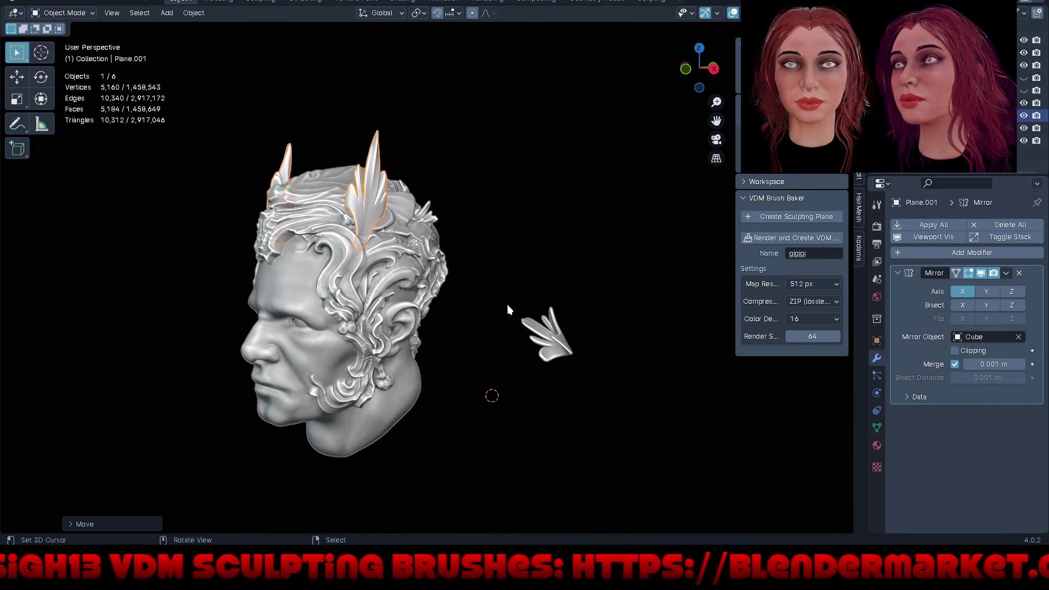
pyautogui.moveTo(495, 265); pyautogui.dragTo(698, 428)
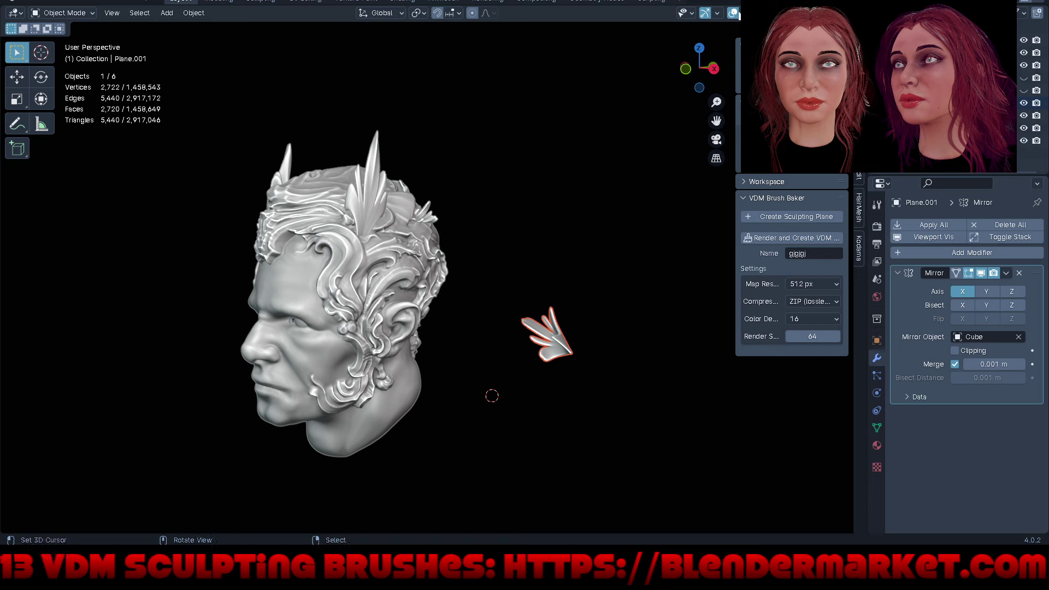
pyautogui.click(716, 12)
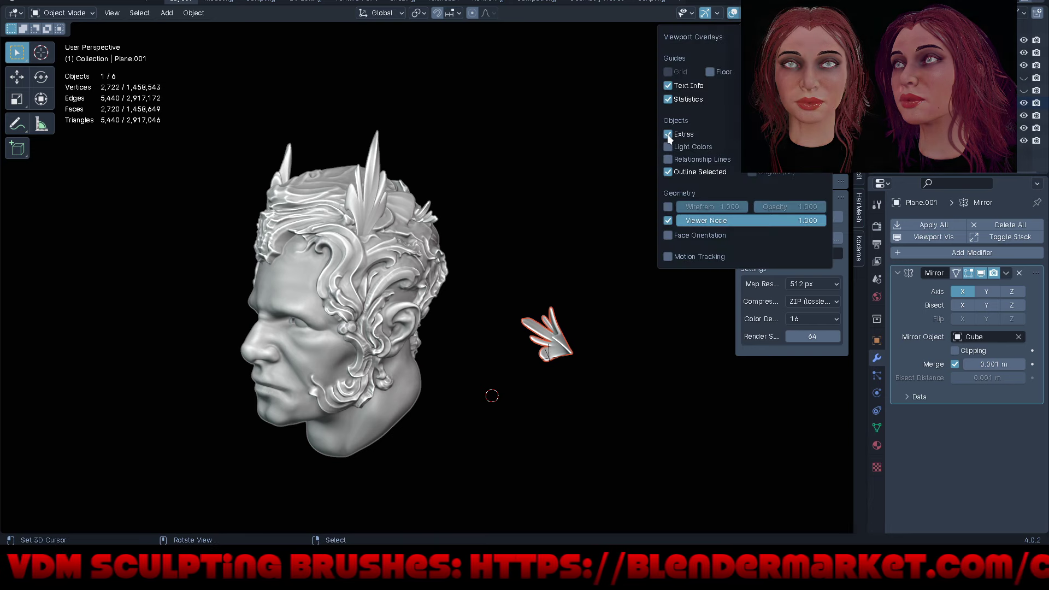
pyautogui.moveTo(483, 265); pyautogui.dragTo(645, 421)
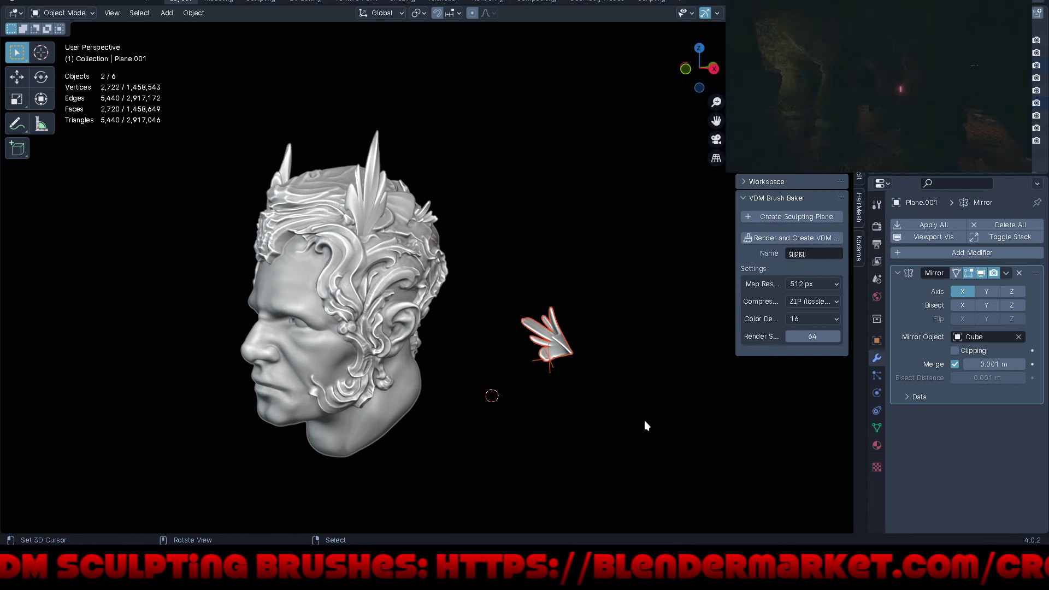
pyautogui.press('Delete')
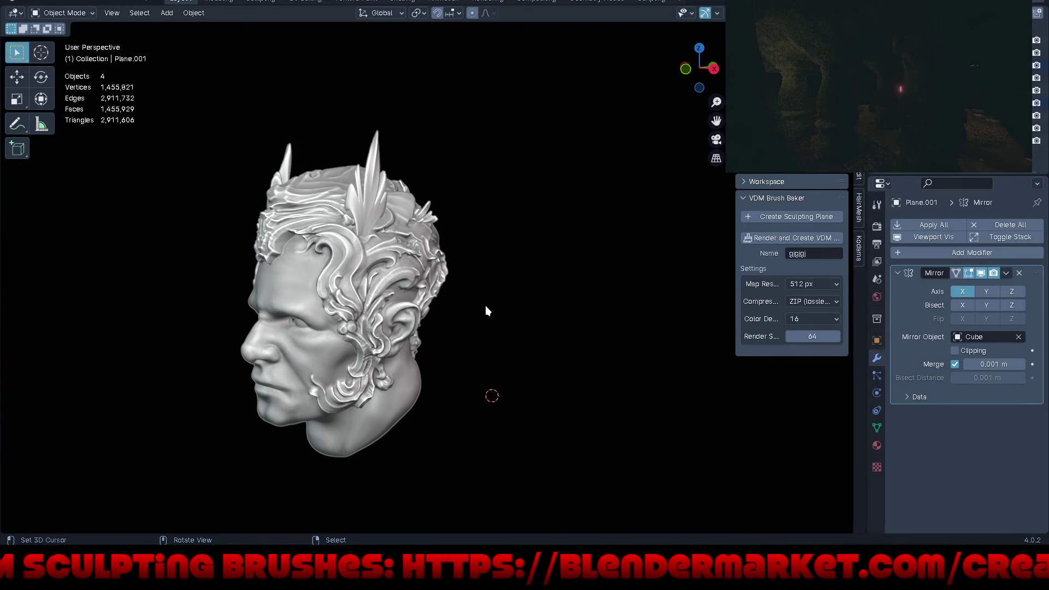
pyautogui.click(380, 179)
# Grab-drag the crest's leaf spikes outward and upward into hooked, swept-back curls
pyautogui.moveTo(461, 247)
pyautogui.mouseDown(button='middle')
pyautogui.moveTo(534, 307)
pyautogui.moveTo(692, 287)
pyautogui.moveTo(635, 304)
pyautogui.moveTo(694, 302)
pyautogui.mouseUp(button='middle')
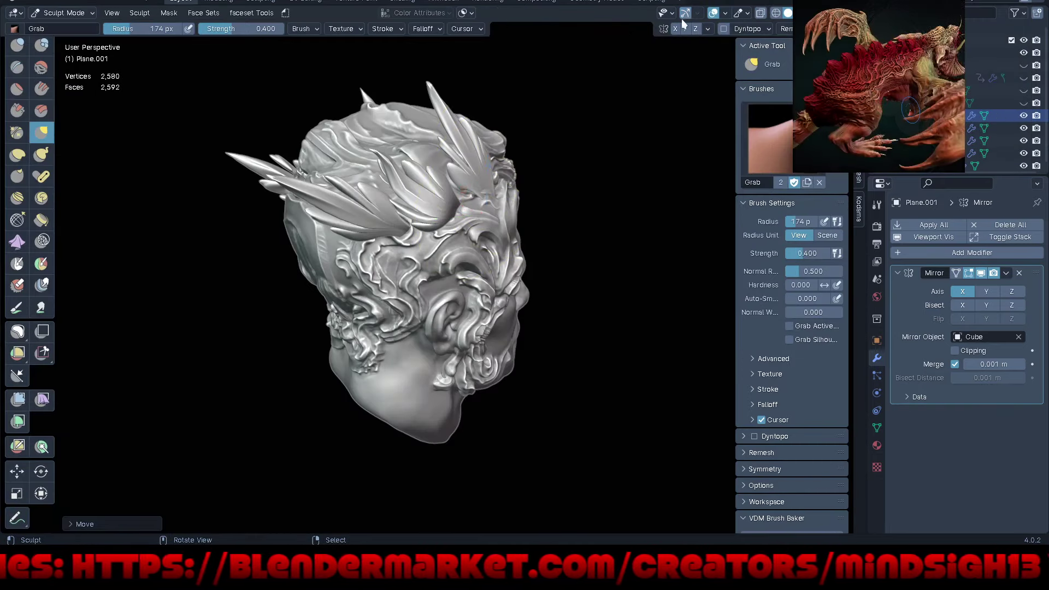
pyautogui.moveTo(480, 219); pyautogui.dragTo(511, 184)
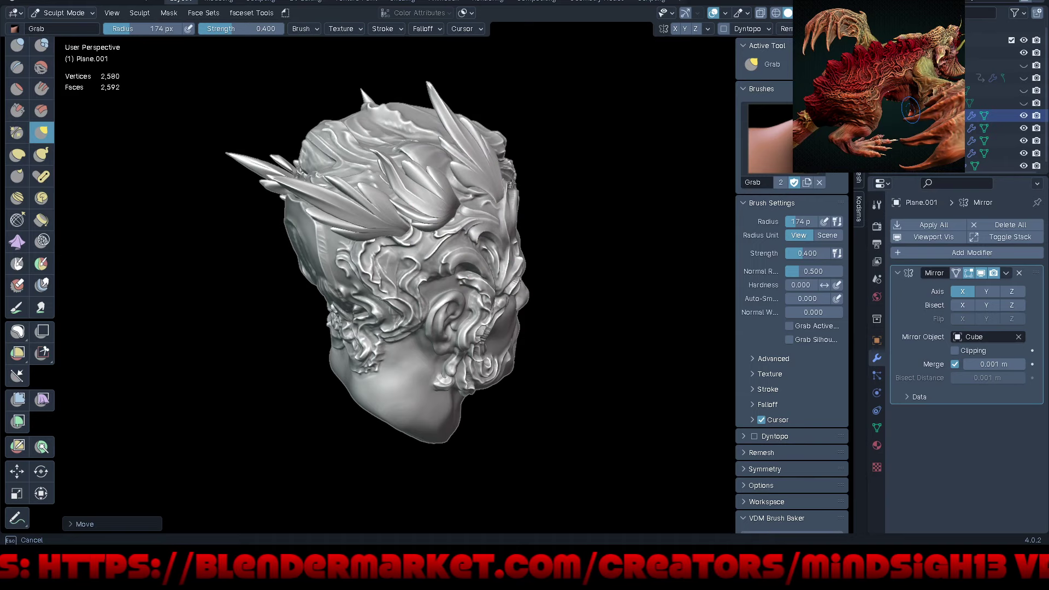
pyautogui.moveTo(604, 197); pyautogui.dragTo(434, 140, button='middle')
pyautogui.scroll(4, 506, 145)
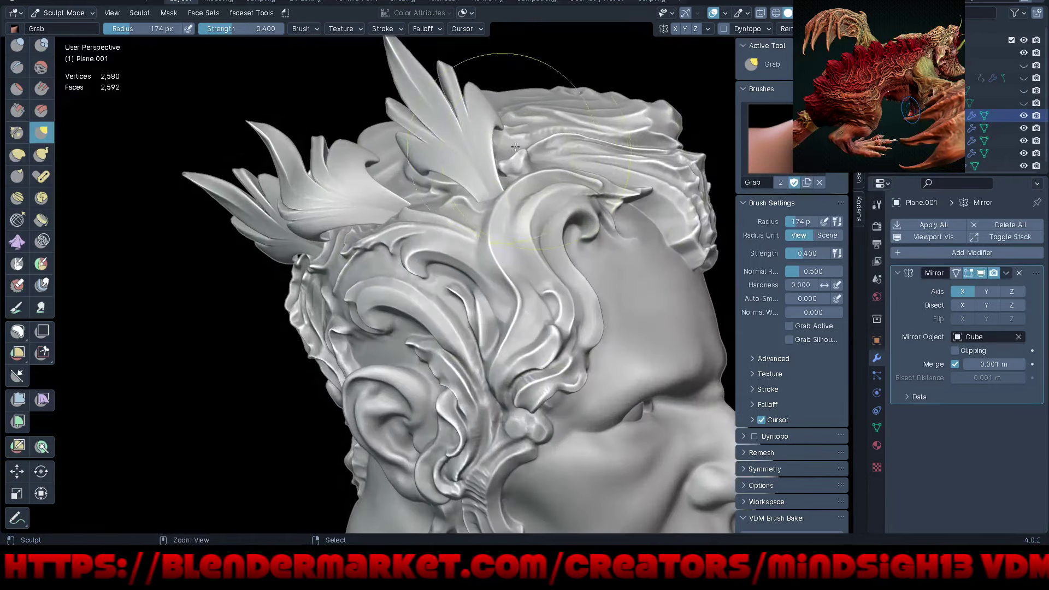
pyautogui.moveTo(507, 145); pyautogui.dragTo(445, 129, button='middle')
pyautogui.moveTo(445, 129)
pyautogui.mouseDown()
pyautogui.moveTo(438, 175)
pyautogui.moveTo(468, 105)
pyautogui.mouseUp()
pyautogui.scroll(2, 482, 113)
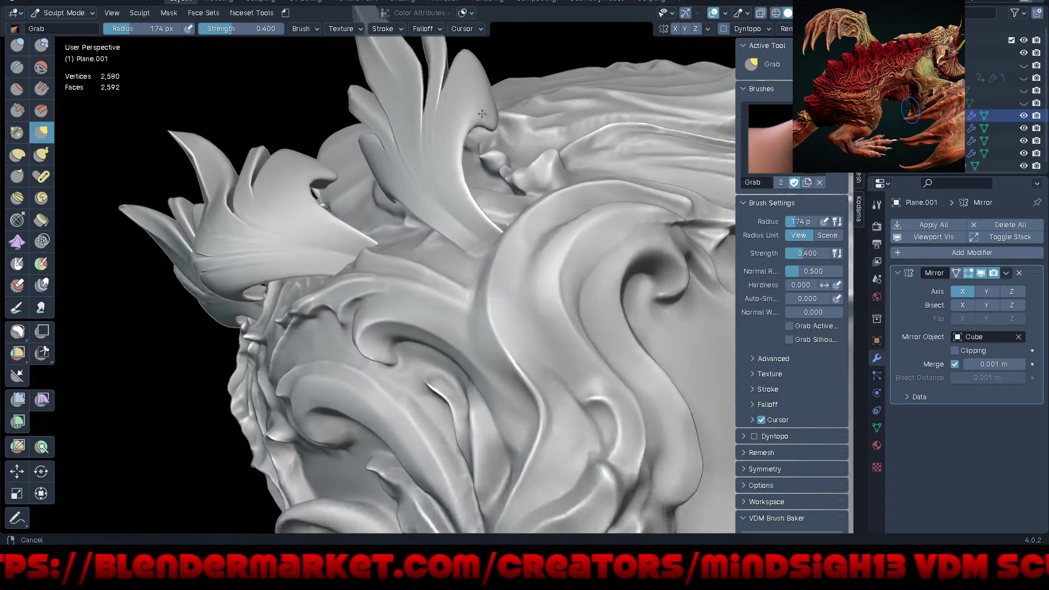
pyautogui.moveTo(481, 114); pyautogui.dragTo(473, 122, button='middle')
pyautogui.moveTo(473, 122); pyautogui.dragTo(488, 70)
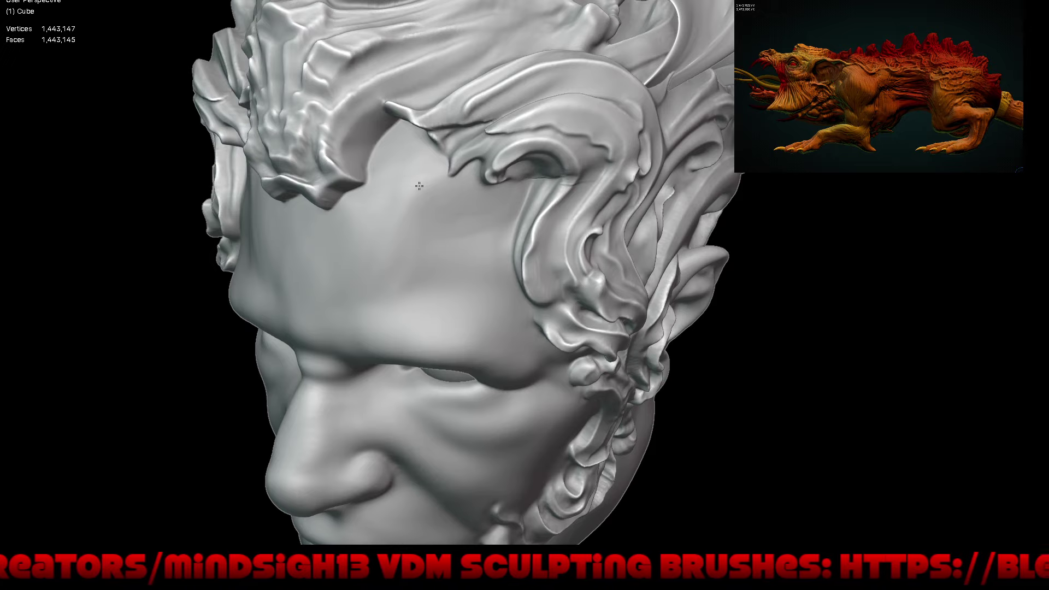
pyautogui.scroll(-8, 437, 246)
pyautogui.moveTo(480, 328)
pyautogui.mouseDown(button='middle')
pyautogui.moveTo(622, 303)
pyautogui.moveTo(699, 273)
pyautogui.mouseUp(button='middle')
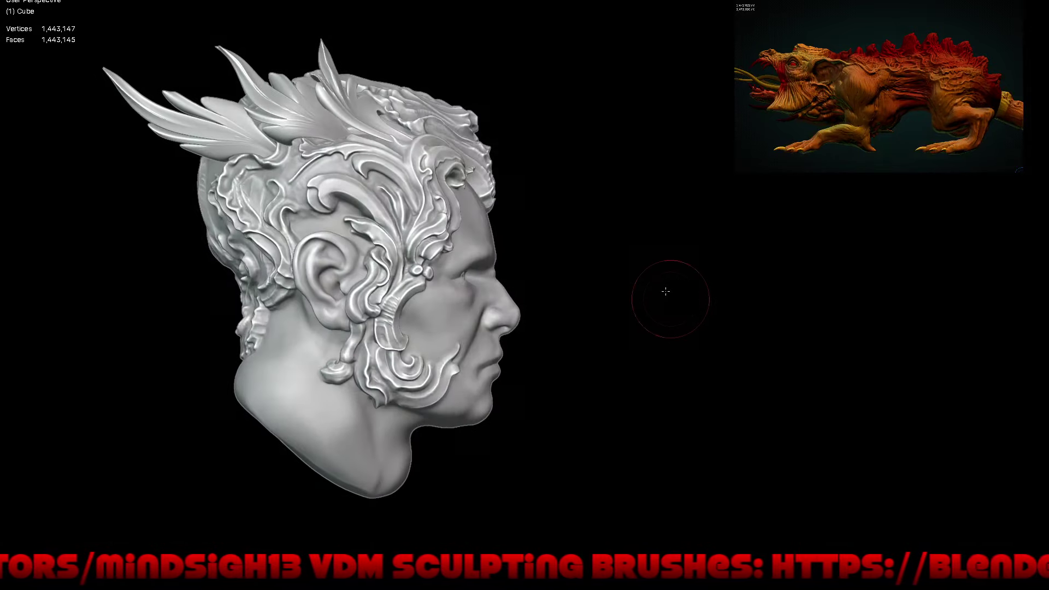
pyautogui.scroll(-2, 700, 273)
pyautogui.scroll(-1, 710, 280)
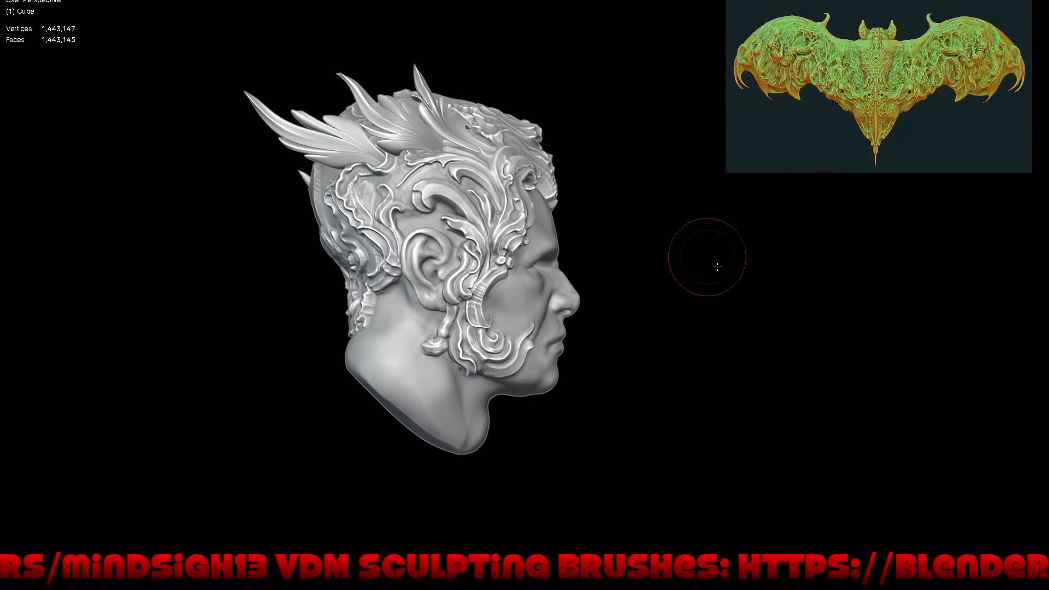
pyautogui.moveTo(714, 280)
pyautogui.keyDown('shift'); pyautogui.mouseDown(button='middle')
pyautogui.moveTo(737, 261)
pyautogui.moveTo(749, 272)
pyautogui.mouseUp(button='middle'); pyautogui.keyUp('shift')
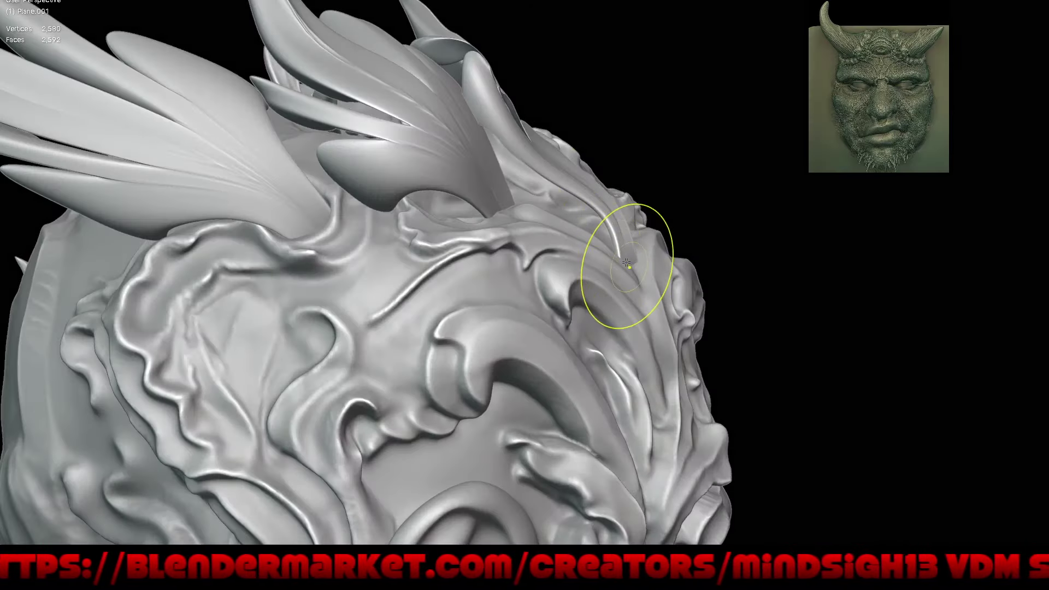
pyautogui.moveTo(635, 260); pyautogui.dragTo(643, 251, button='middle')
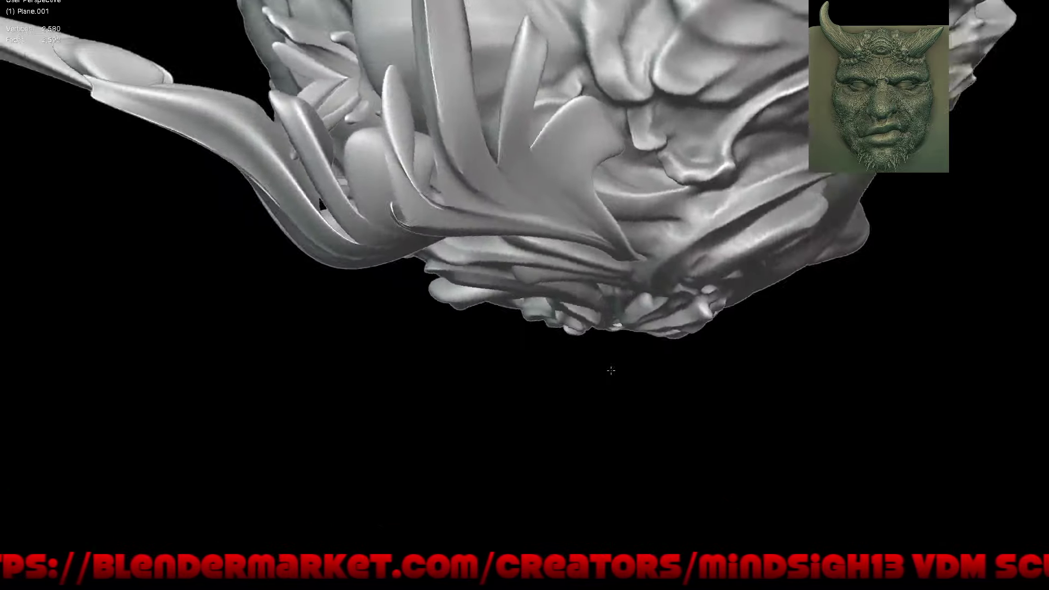
pyautogui.scroll(3, 643, 251)
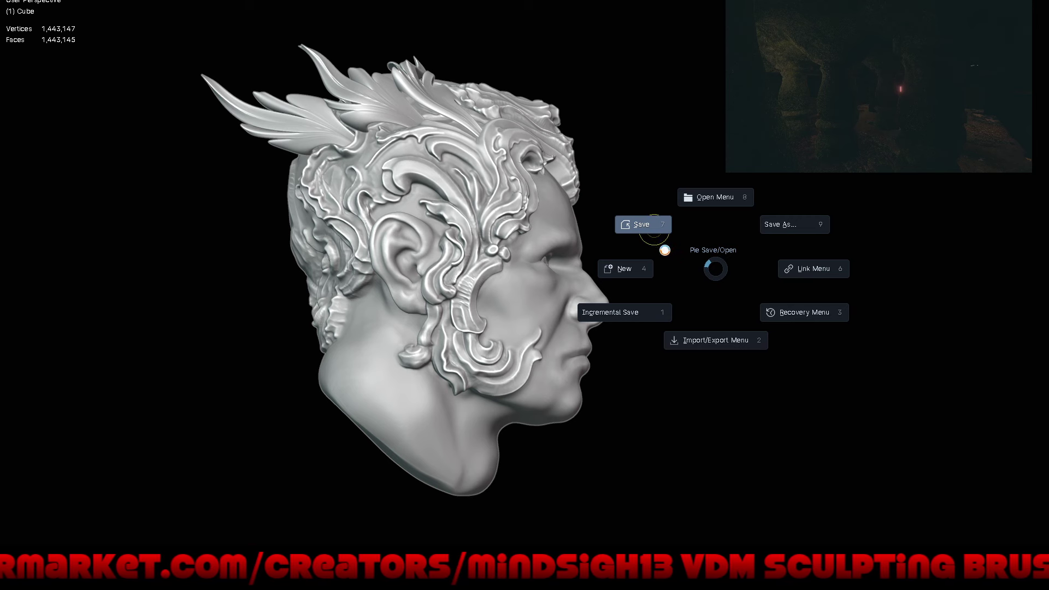
# Save the sculpt file and orbit the view to review the finished head
pyautogui.click(676, 243)
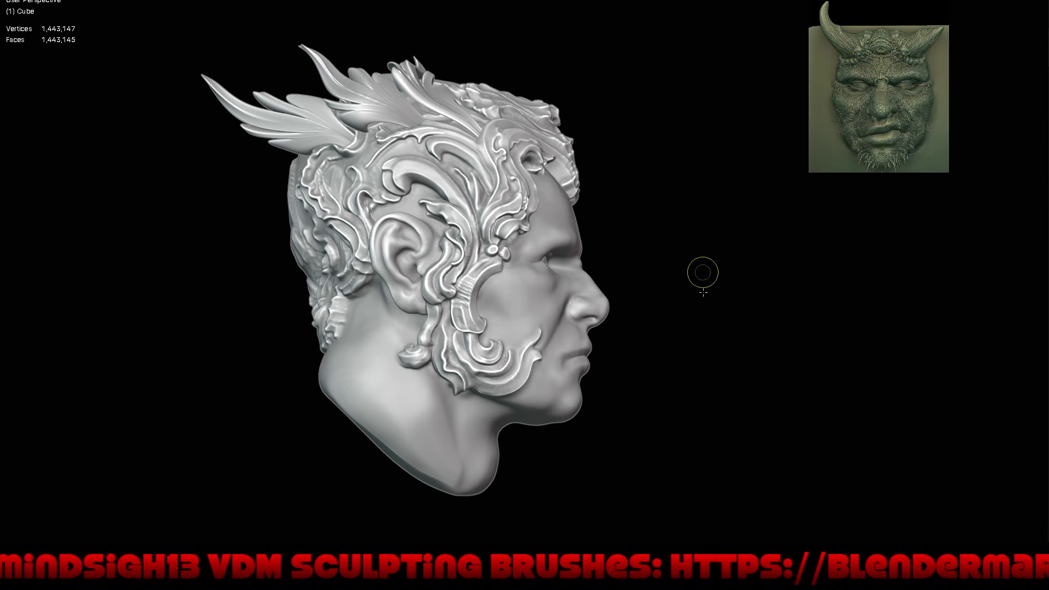
pyautogui.moveTo(704, 272); pyautogui.dragTo(633, 308, button='middle')
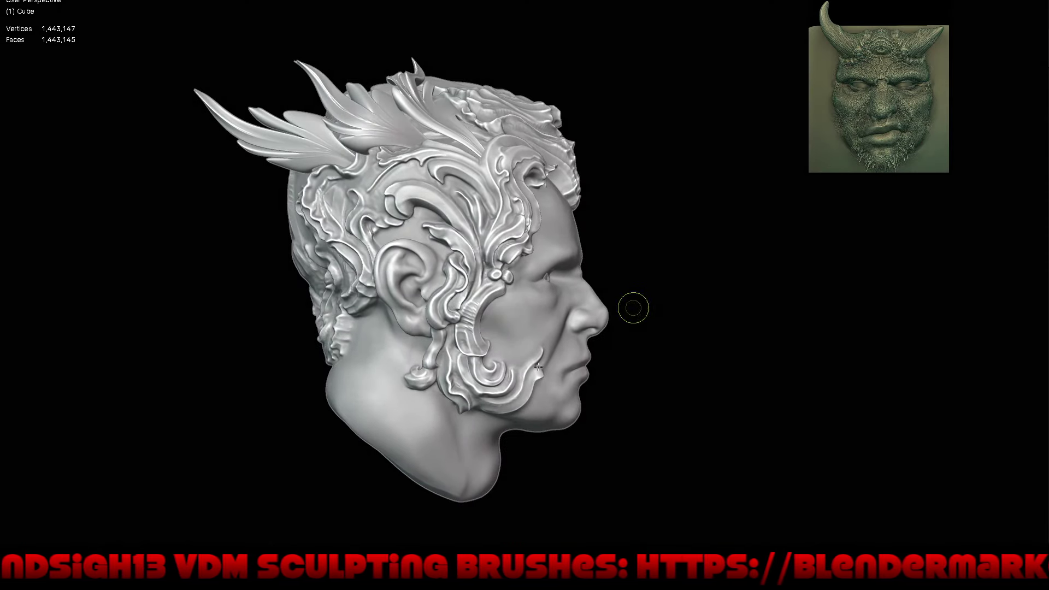